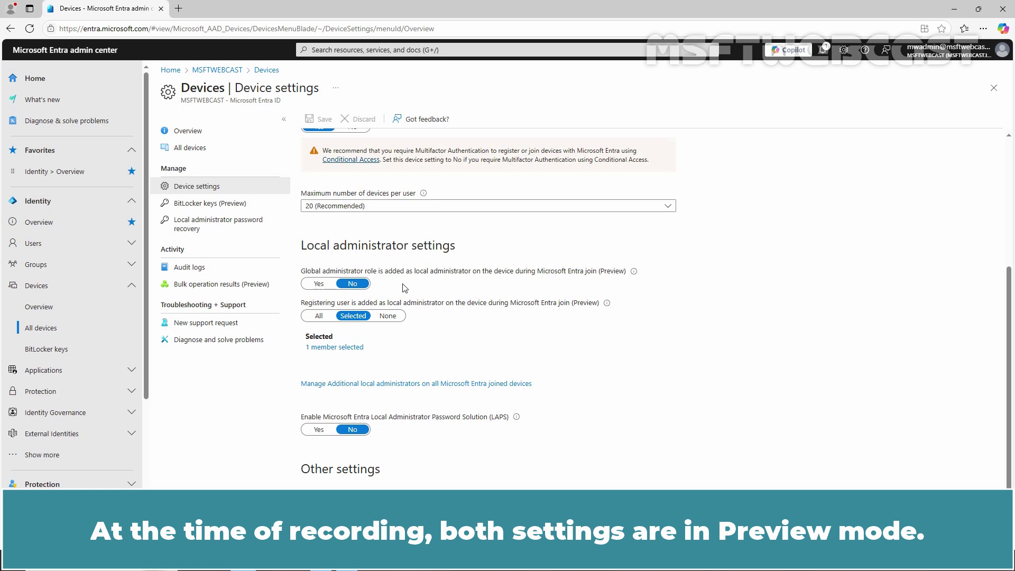
left_click(334, 348)
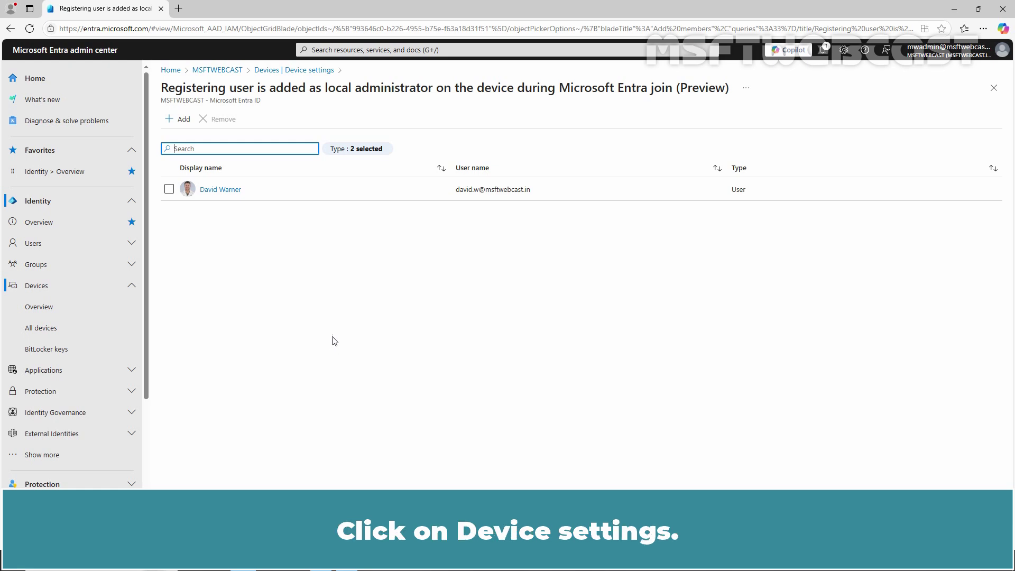
left_click(315, 74)
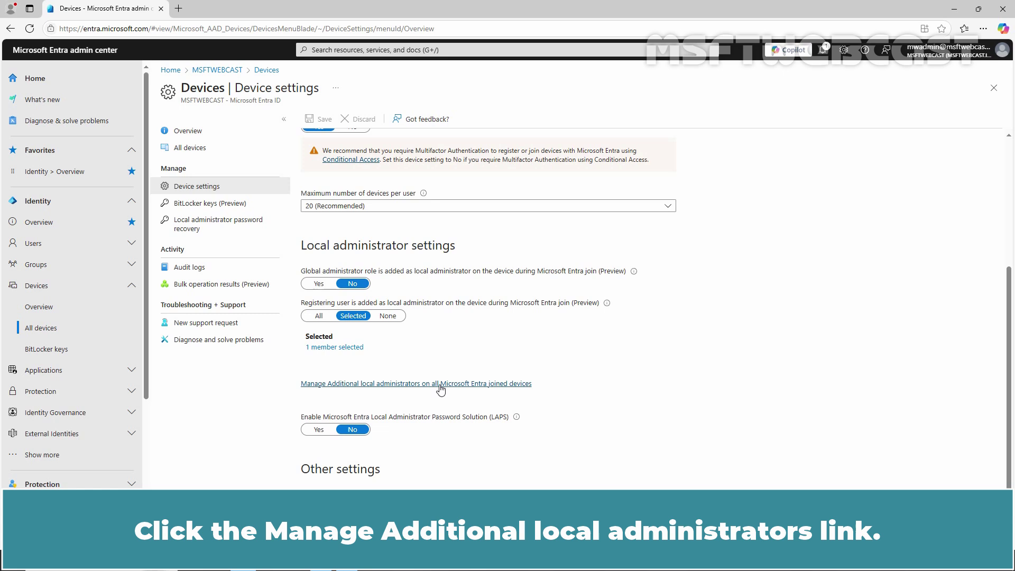
Open 'Manage Additional local administrators on all Microsoft Entra joined devices' to reach the empty Device Administrators assignments.
left_click(441, 386)
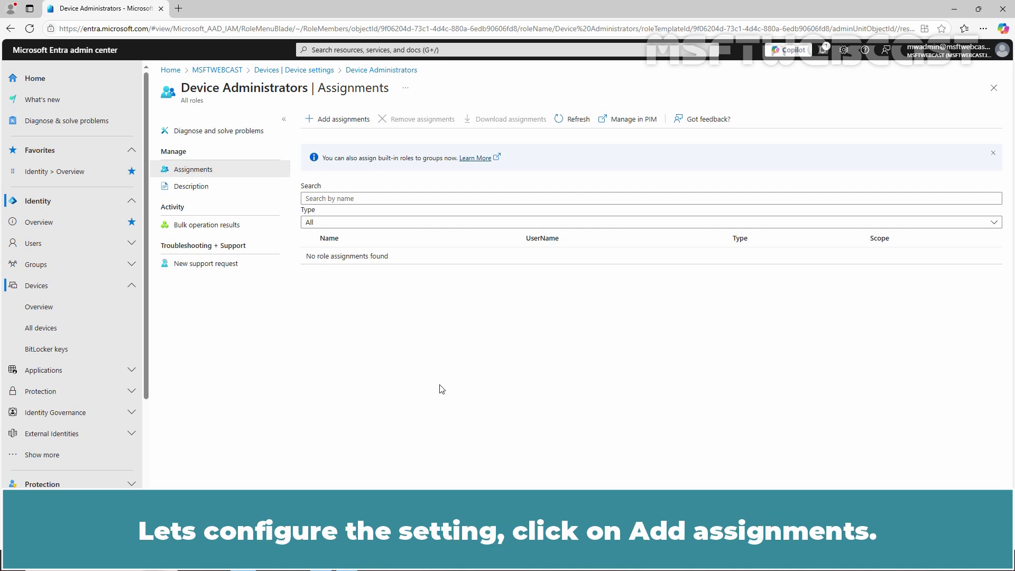
Add a Device Administrators role assignment for the last user in the user list.
left_click(342, 122)
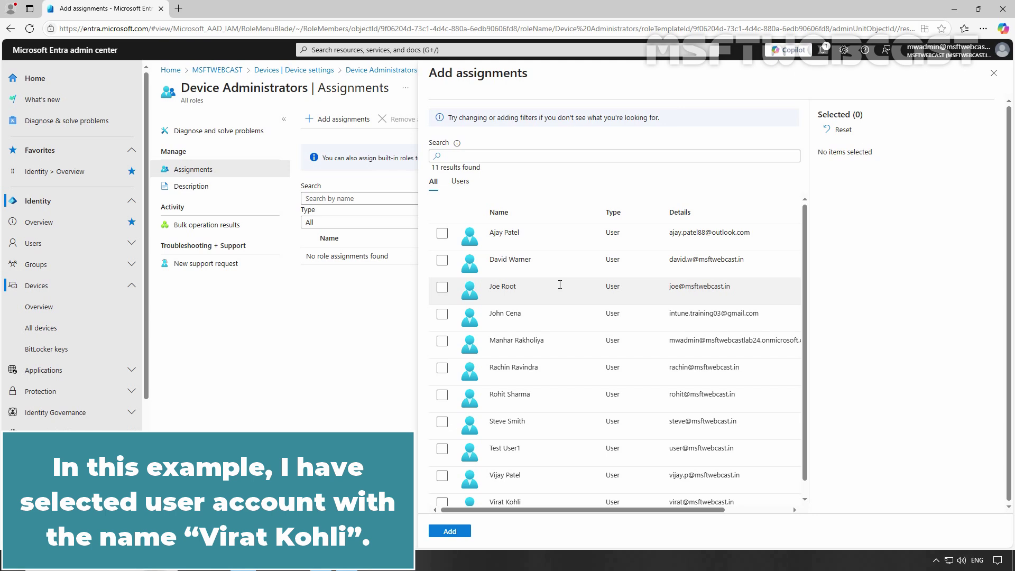
scroll(559, 284, "down", 1)
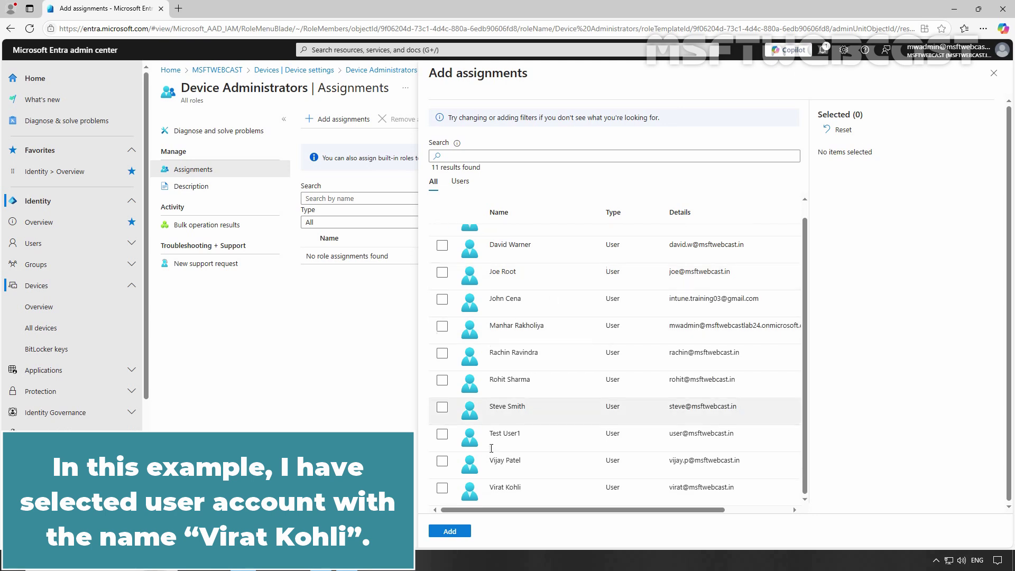
left_click(442, 487)
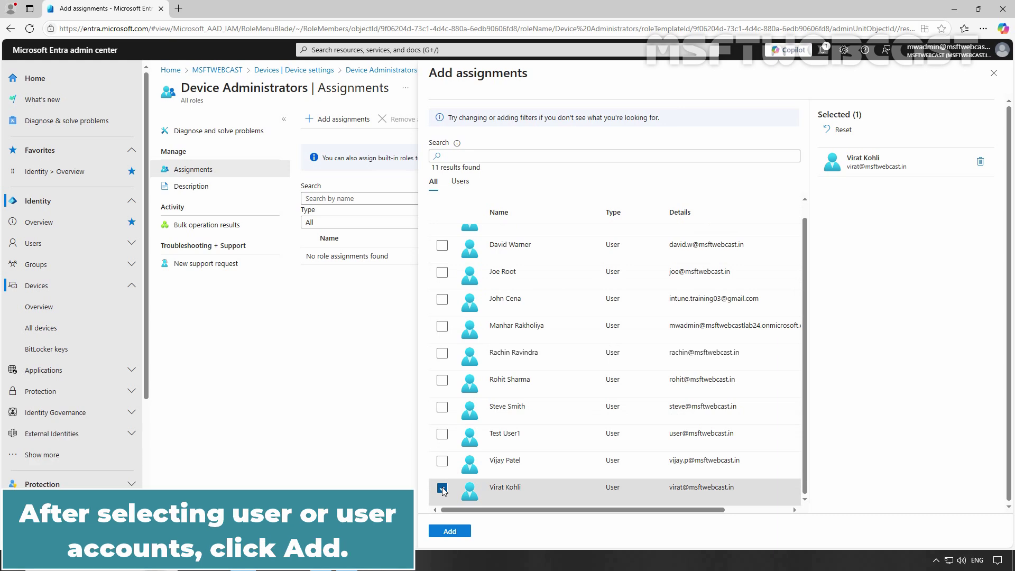
left_click(450, 531)
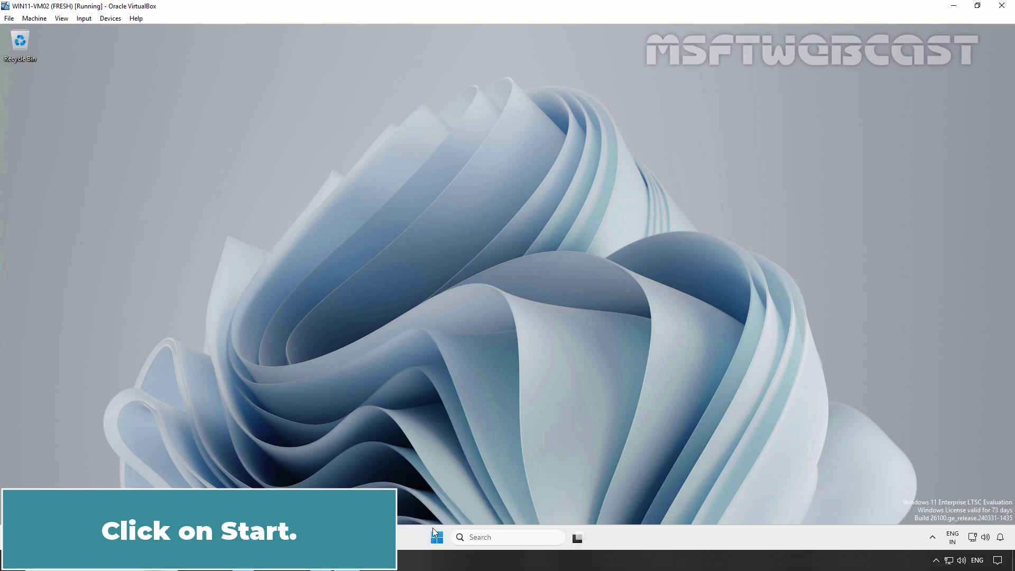
Go to Settings > Accounts > Access work or school and start a Connect for a work account.
left_click(438, 537)
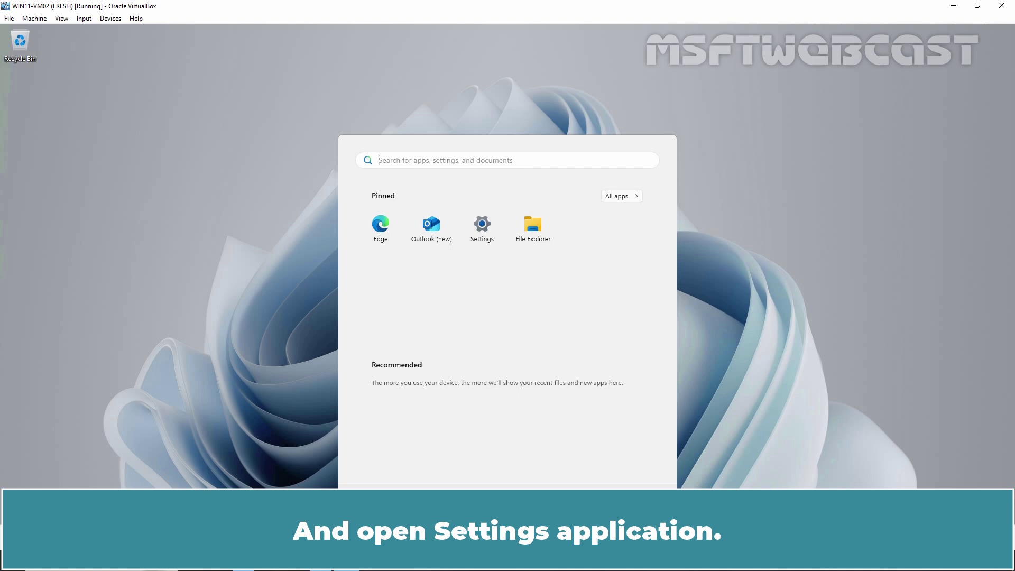
left_click(484, 234)
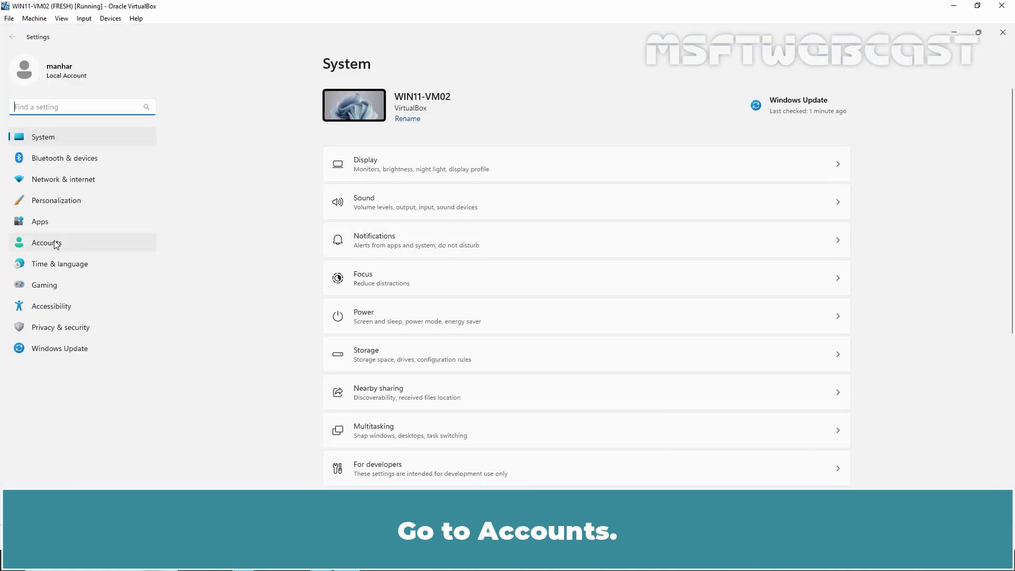
left_click(55, 244)
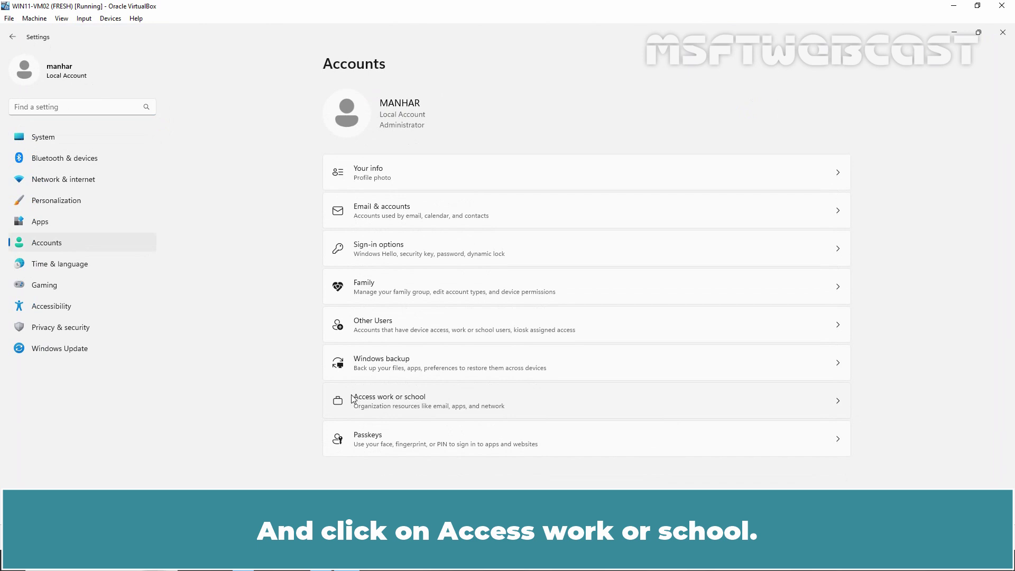
left_click(404, 403)
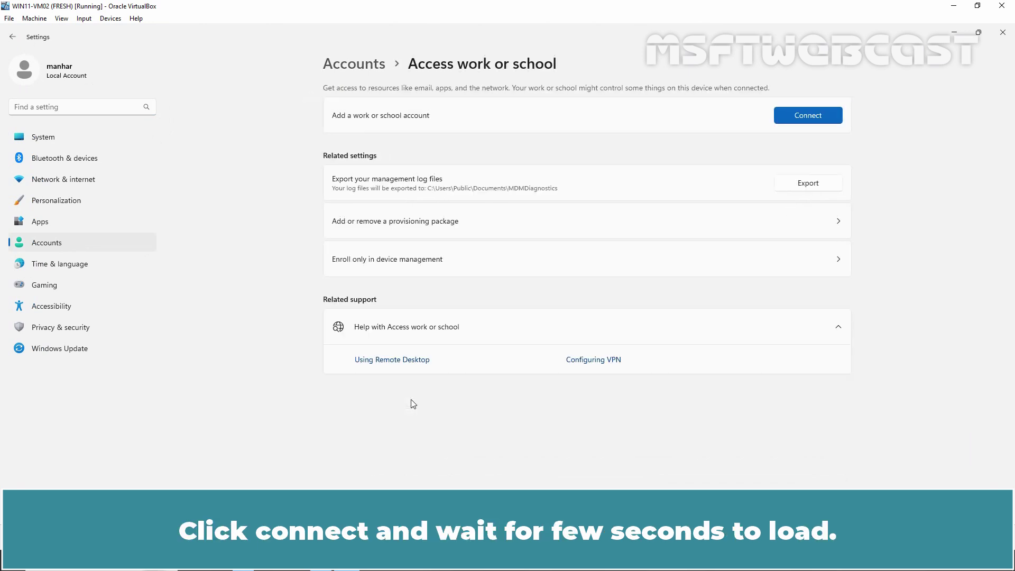
left_click(807, 119)
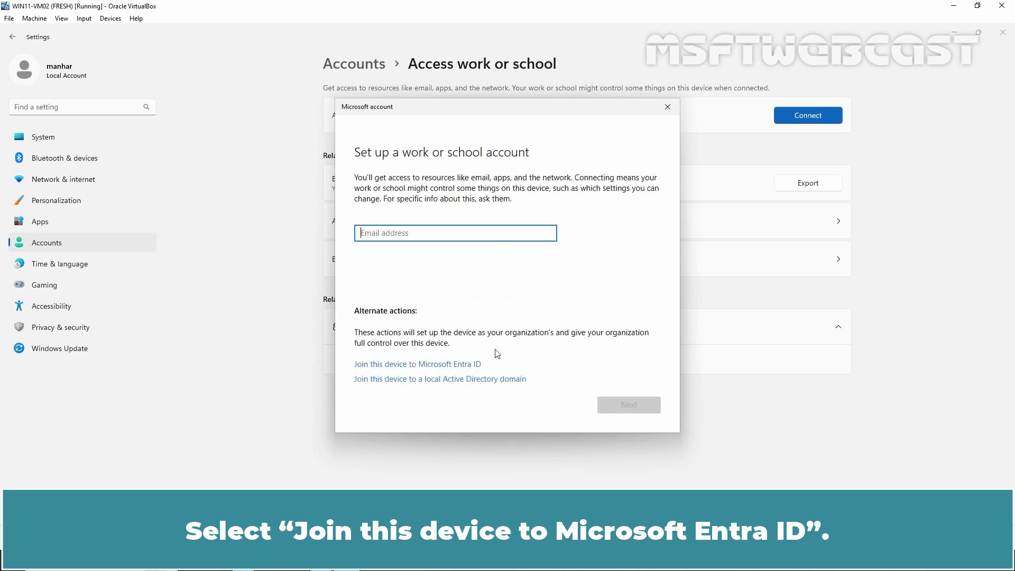
Join the VM to Microsoft Entra ID, signing in with the work account e-mail and password.
left_click(442, 365)
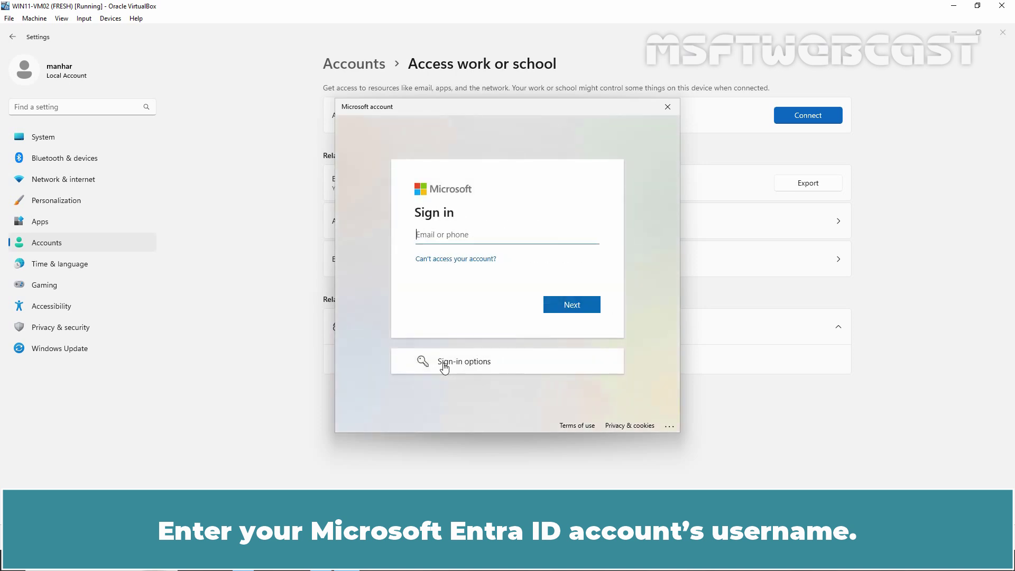
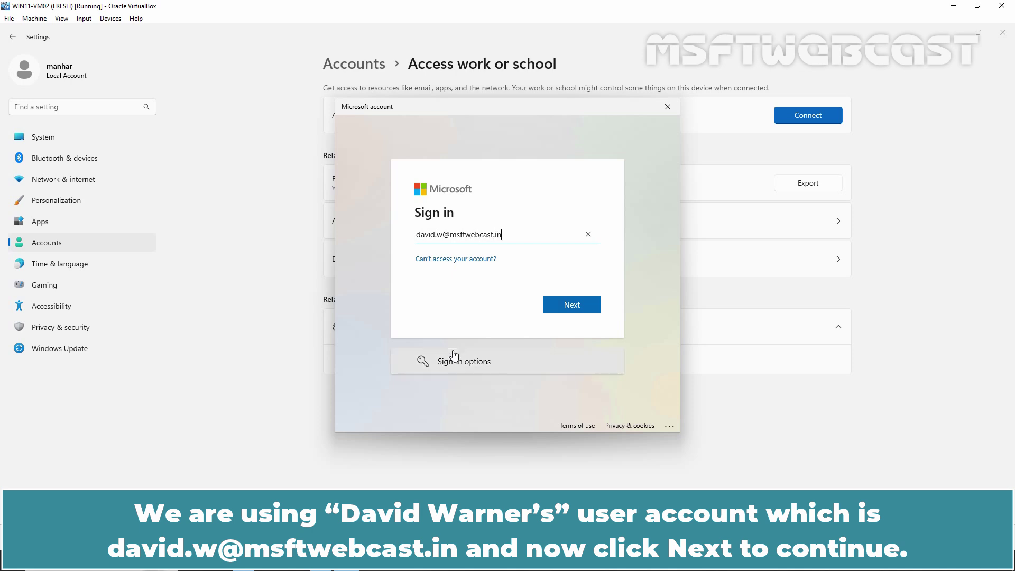
left_click(573, 306)
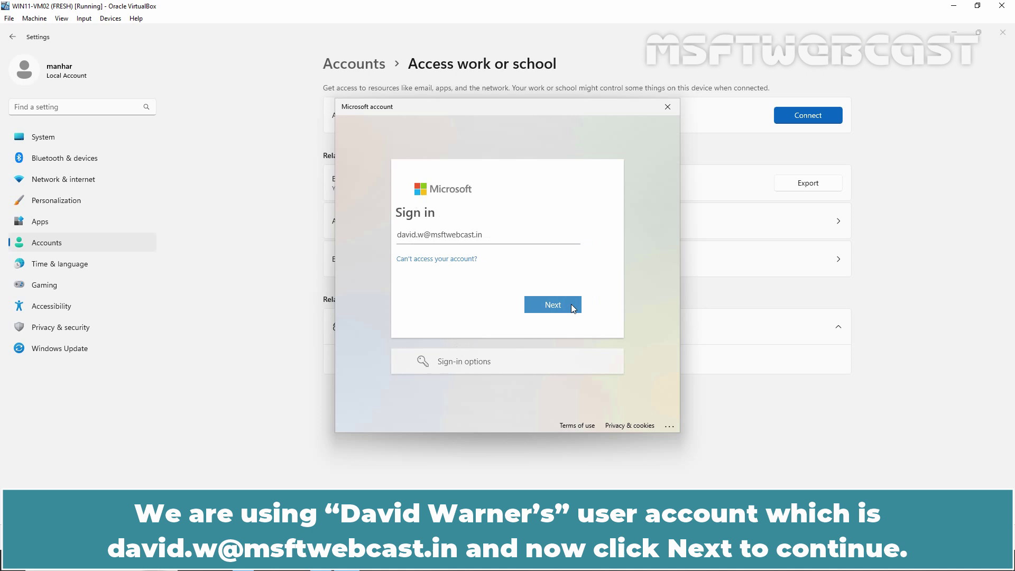
type("•••••••")
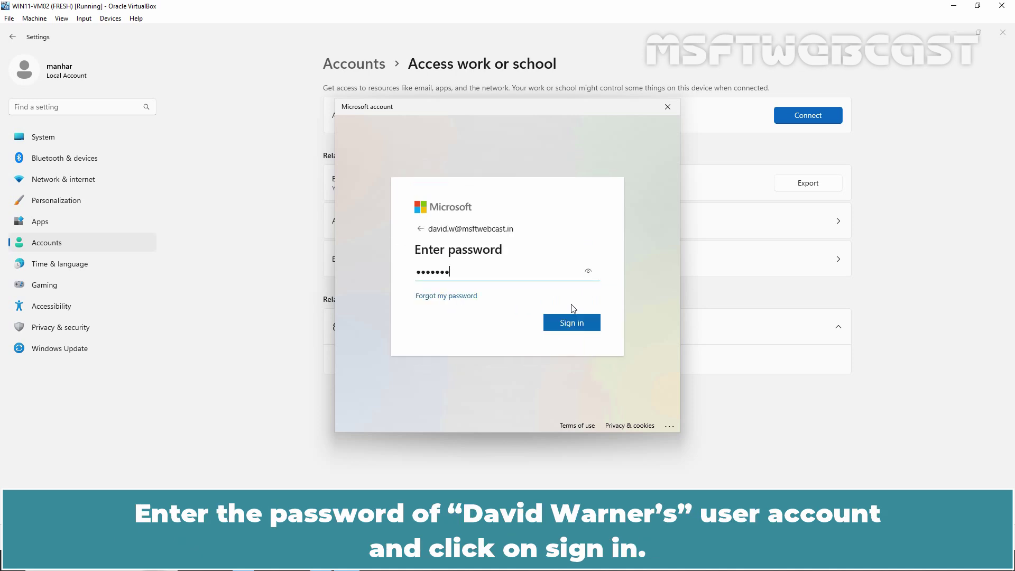
type("•••")
left_click(571, 321)
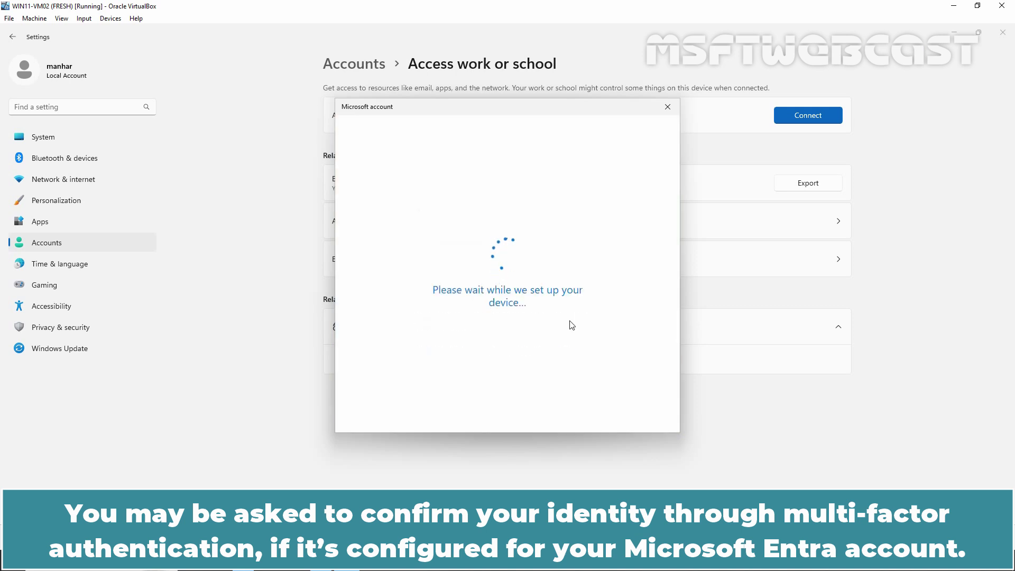
left_click(641, 319)
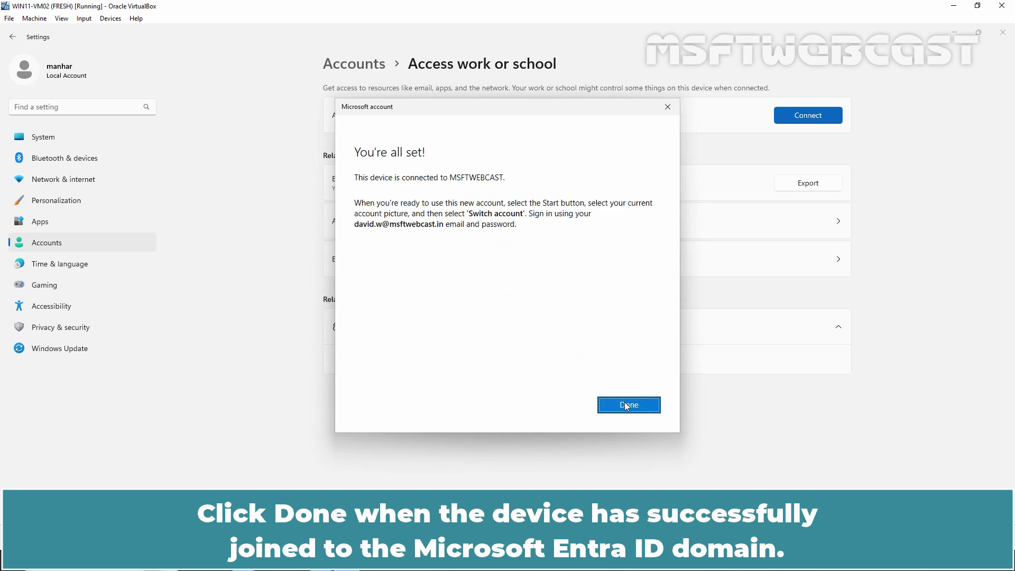
left_click(627, 406)
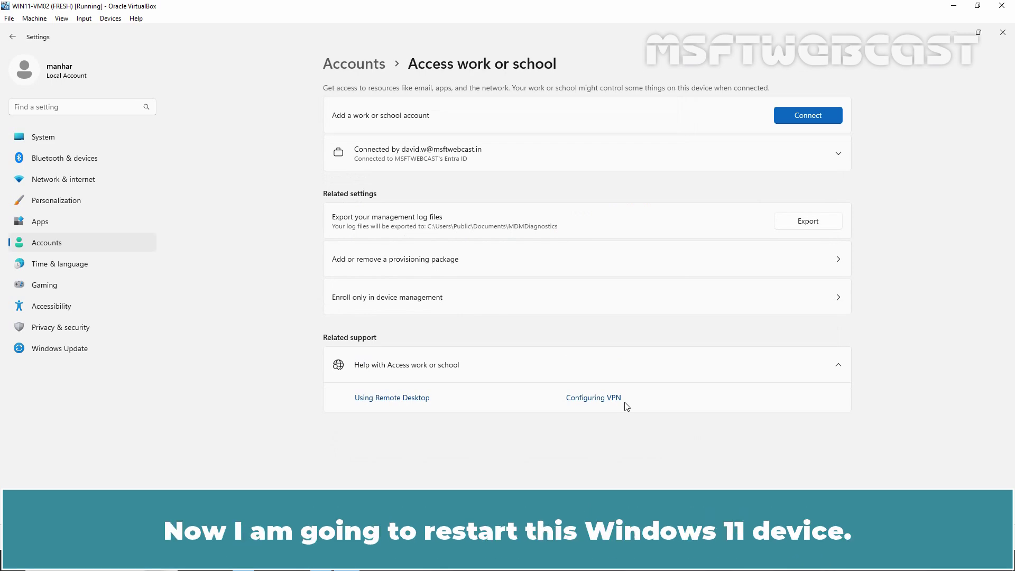
Close Settings, restart the VM via Alt+F4, and dismiss the lock screen.
left_click(1002, 33)
key("alt+F4")
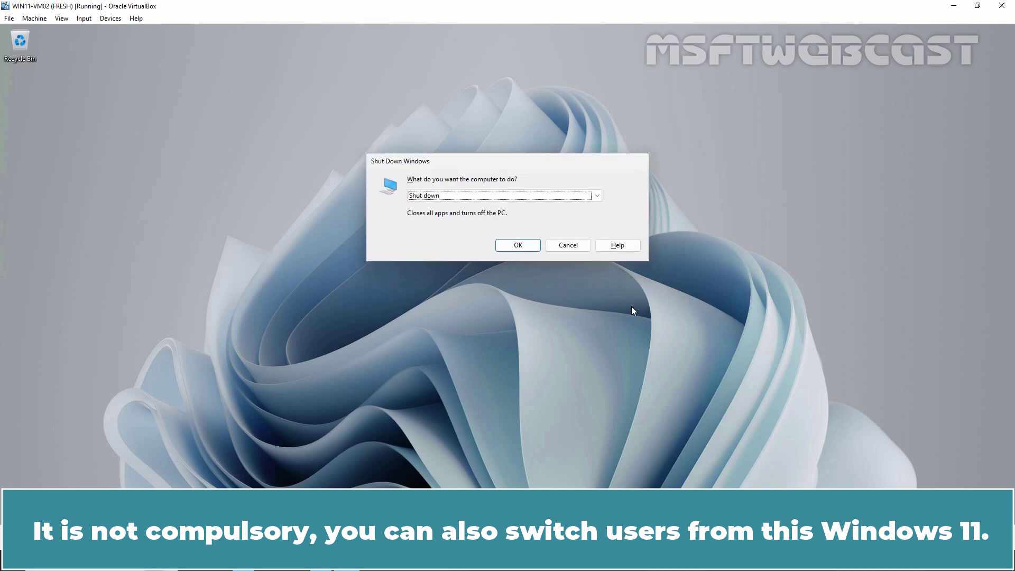
key("Down")
left_click(520, 246)
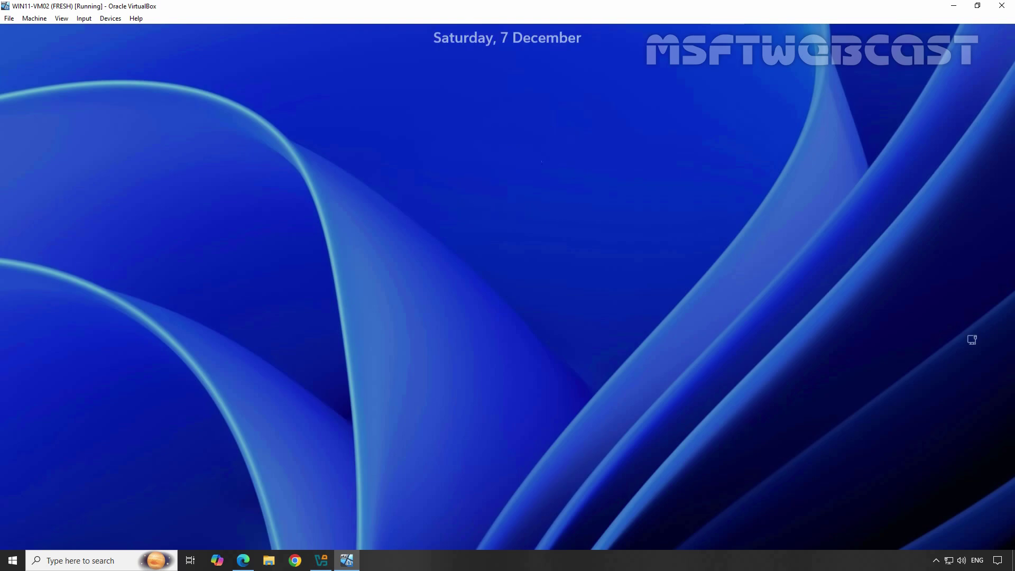
key("Return")
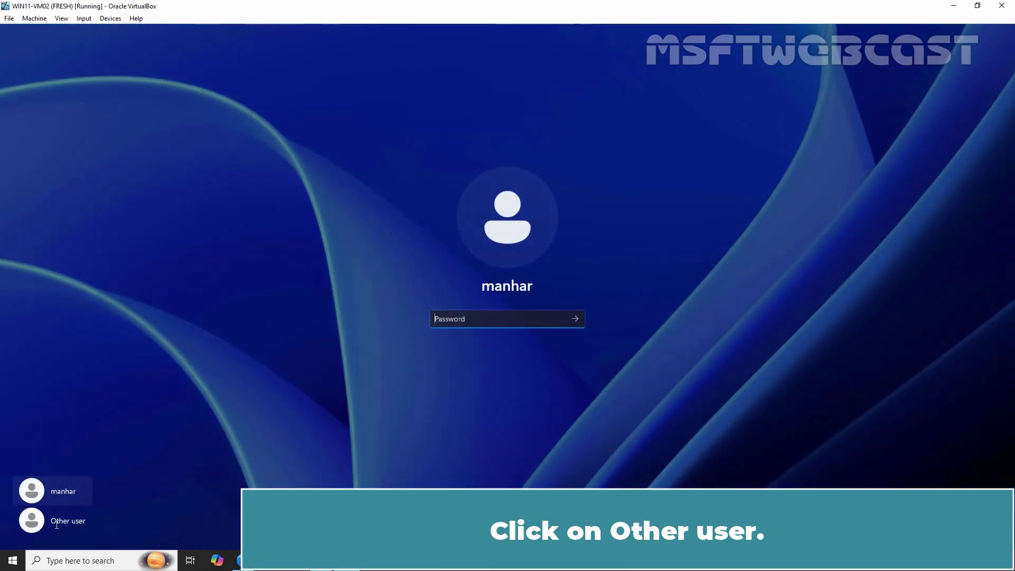
Sign in as Other user with the Entra work account's e-mail and password.
left_click(57, 522)
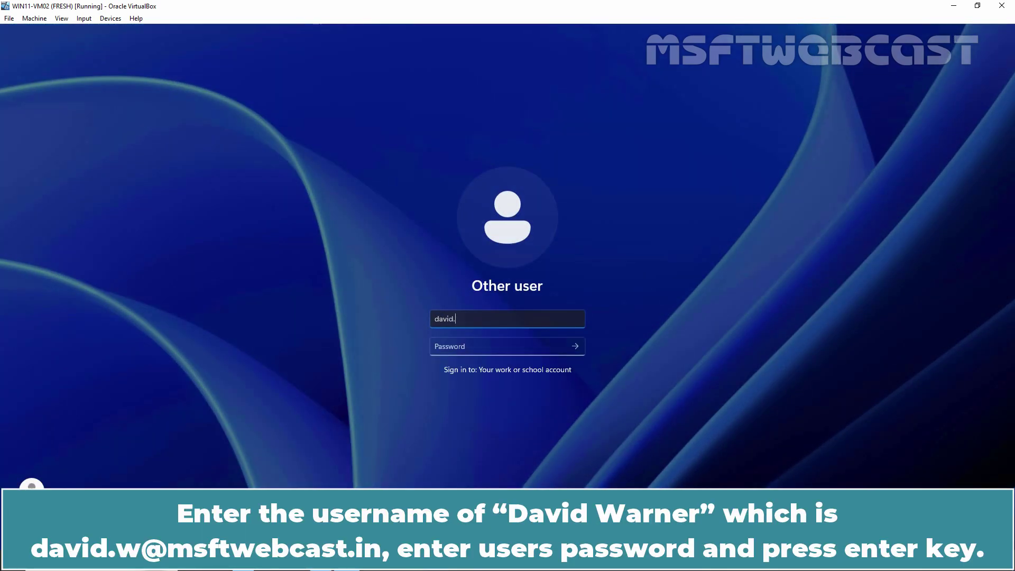
key("Tab")
type("••••••••••")
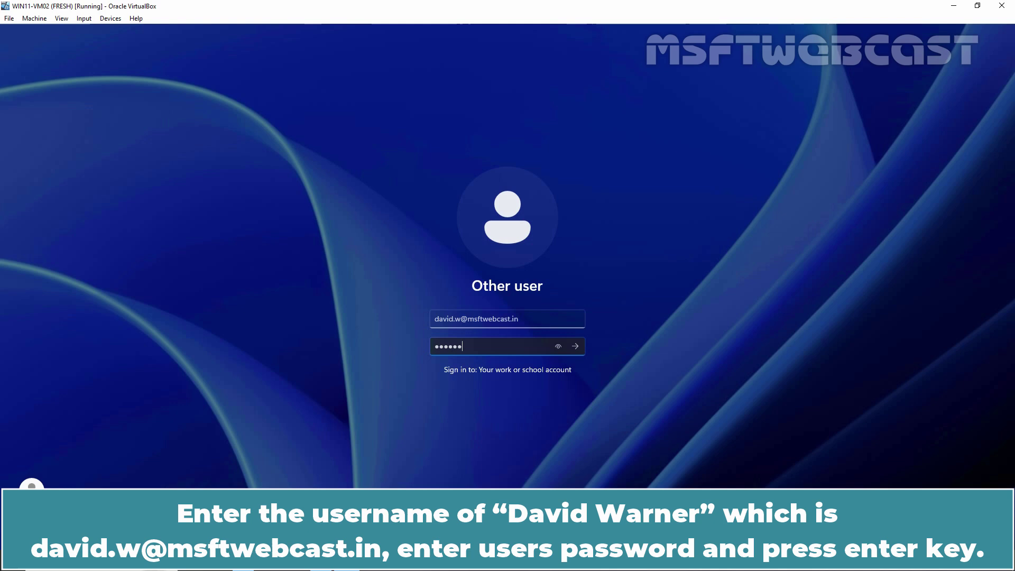
key("Return")
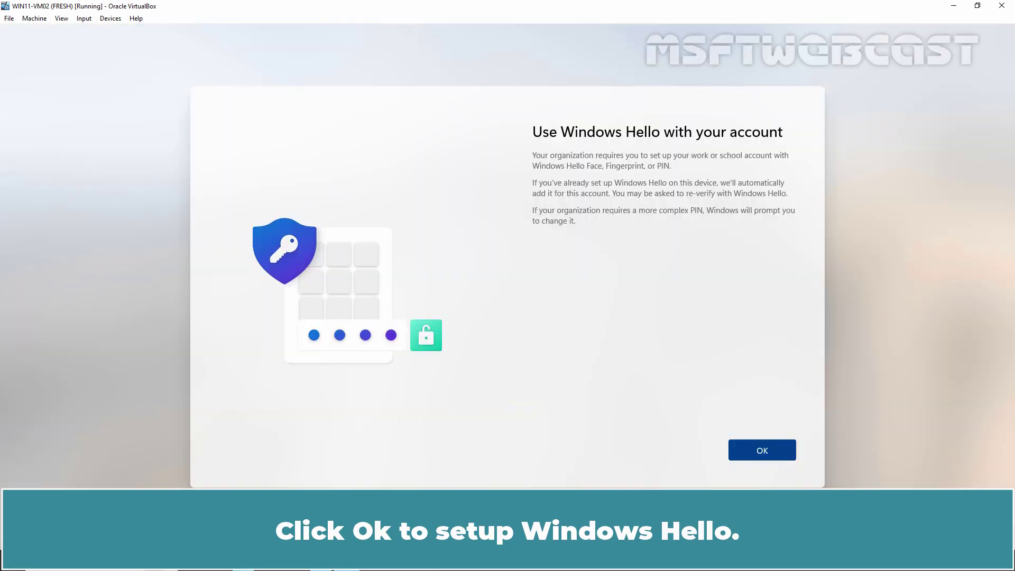
Create and confirm a six-digit Windows Hello PIN, then continue to the desktop.
left_click(762, 453)
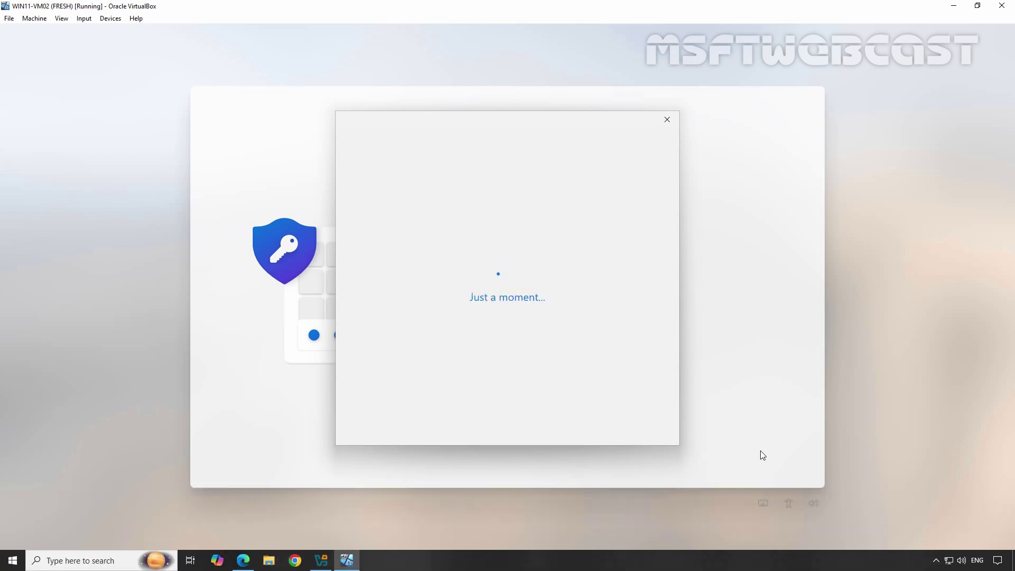
type("123456")
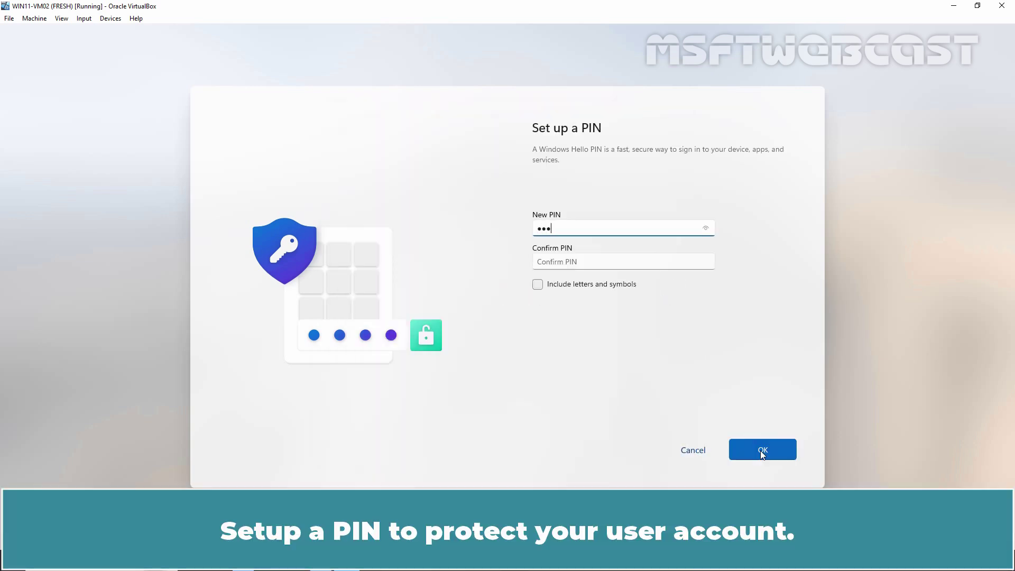
key("Tab")
type("123456")
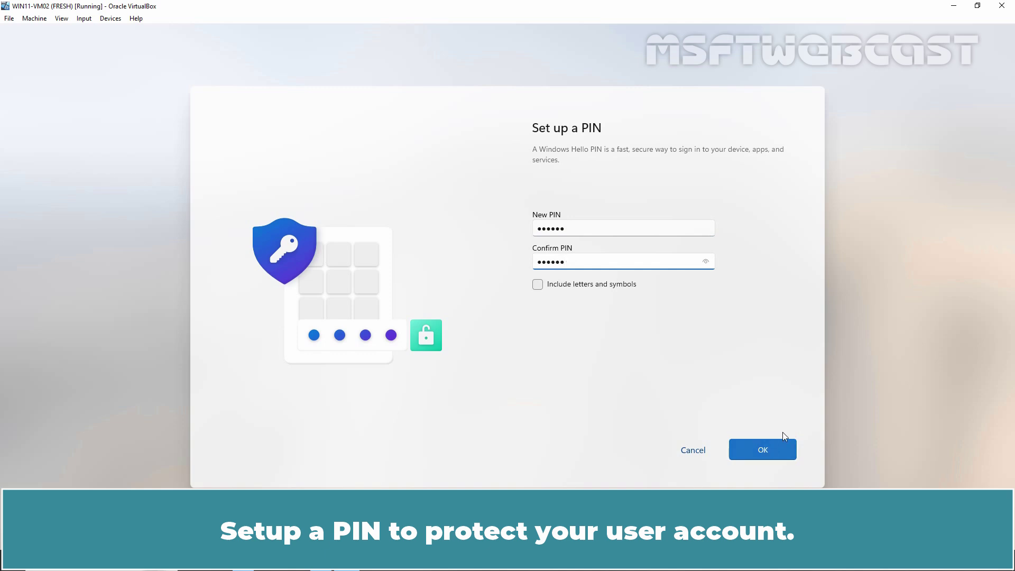
left_click(761, 451)
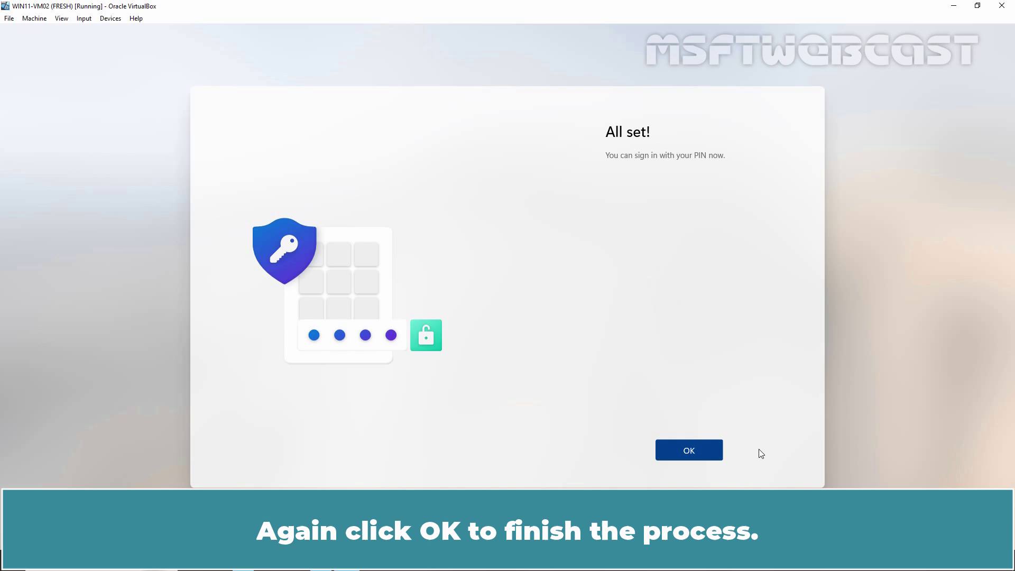
left_click(689, 448)
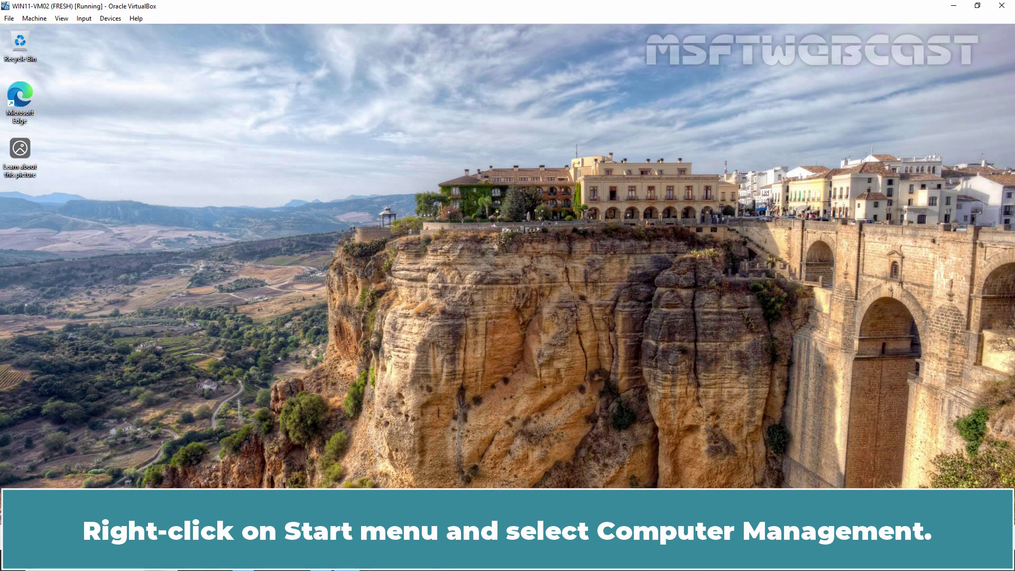
In Computer Management, open Local Users and Groups > Groups > Administrators properties and review its members.
right_click(402, 558)
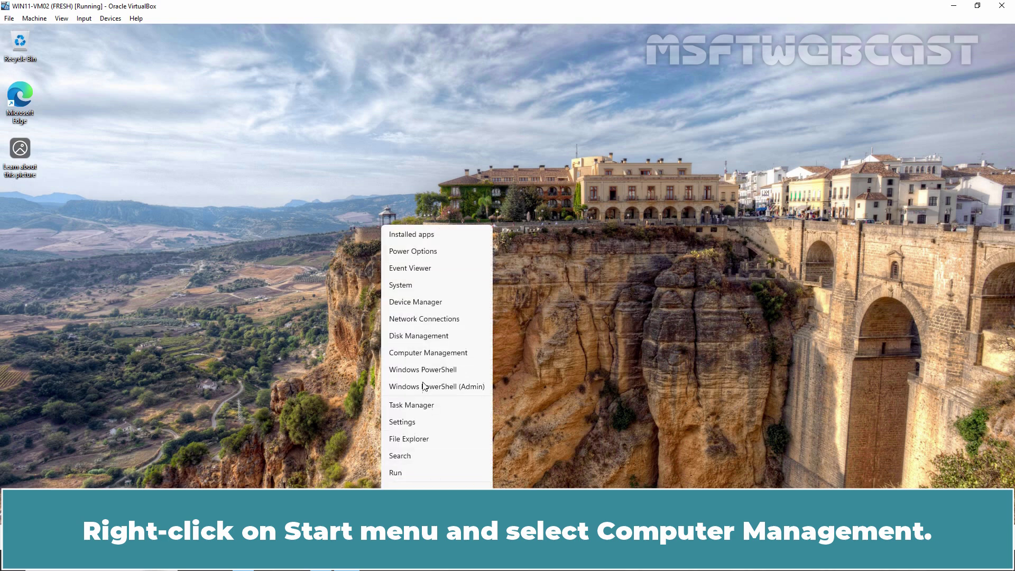
left_click(420, 357)
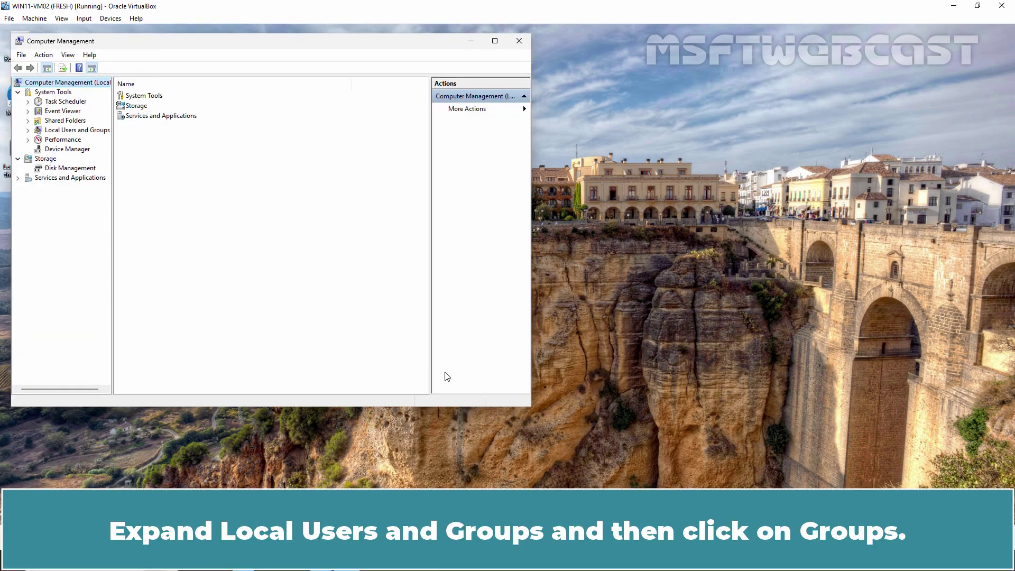
double_click(79, 132)
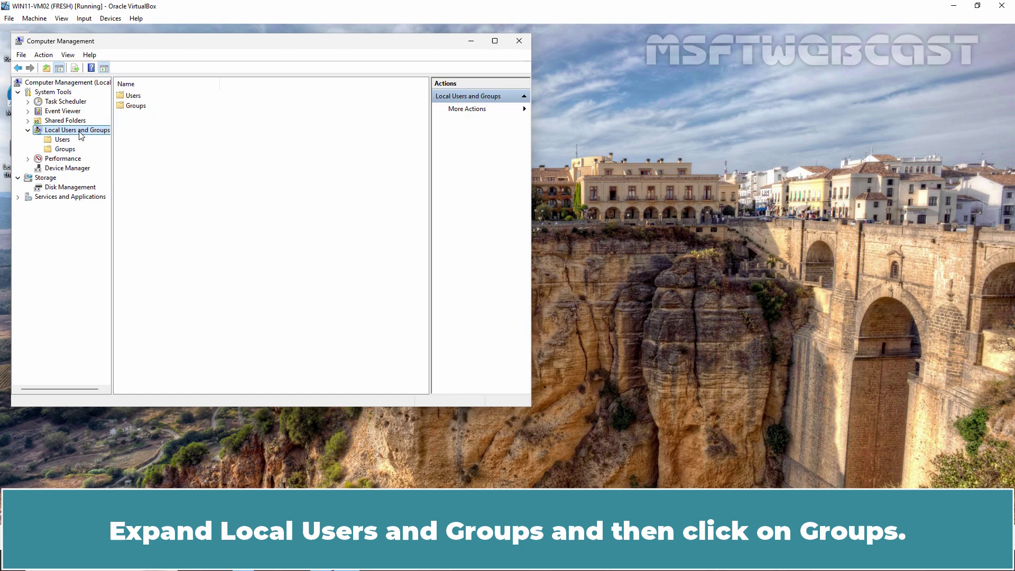
left_click(64, 152)
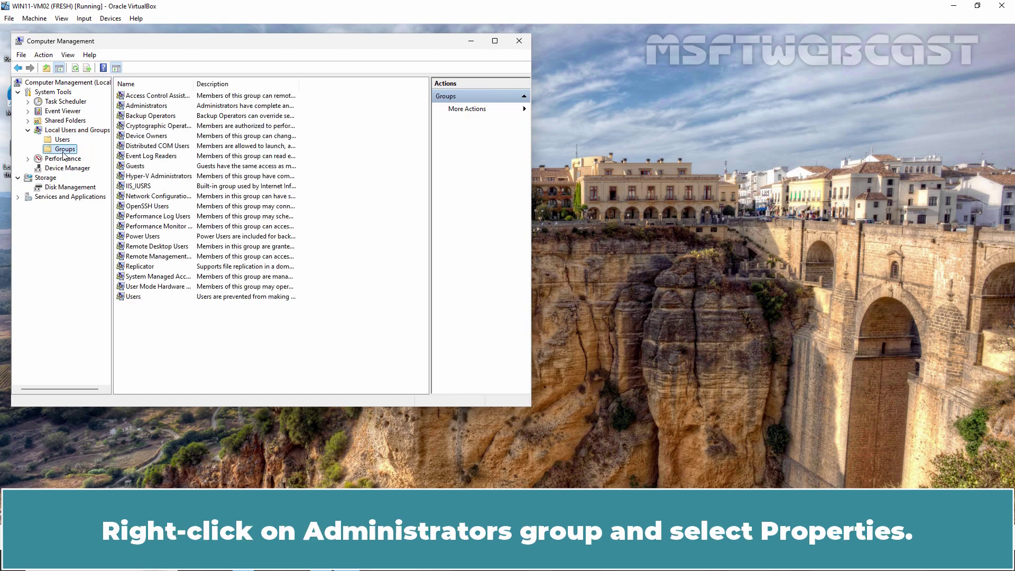
left_click(151, 107)
right_click(152, 108)
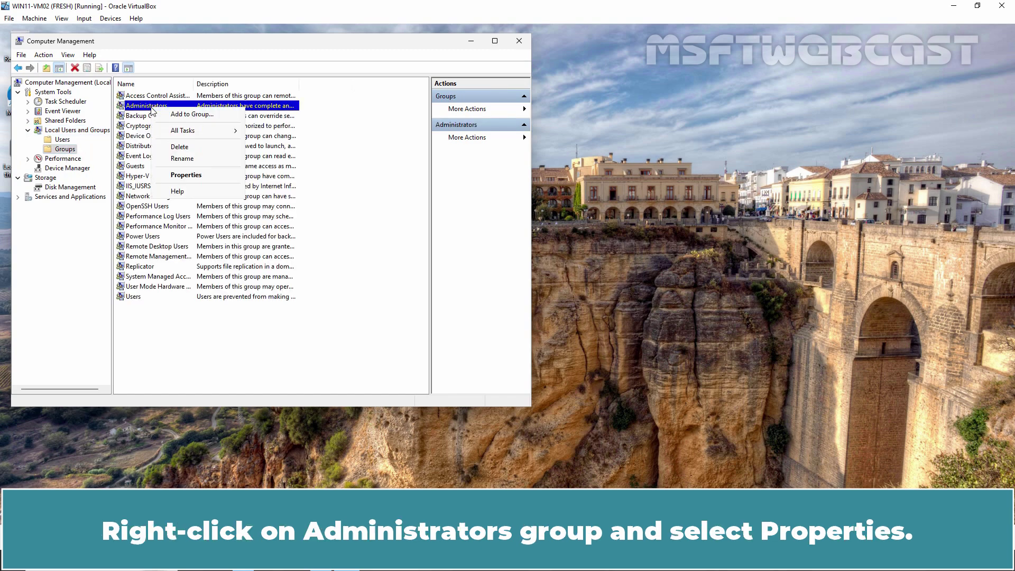
left_click(186, 179)
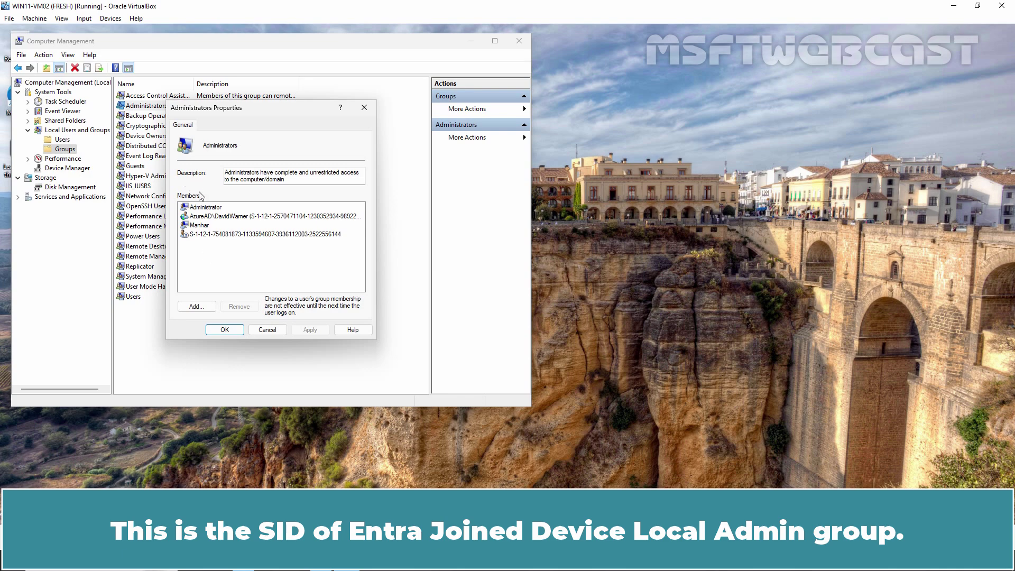
left_click(224, 330)
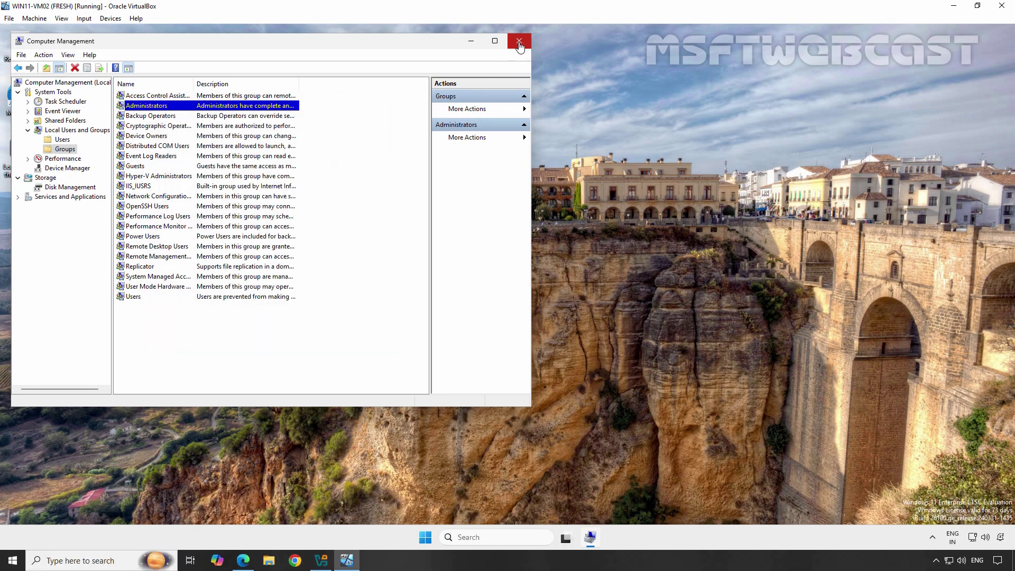
Close Computer Management, check the account shows as Administrator in Settings > Accounts, then close Settings.
left_click(519, 41)
key("super")
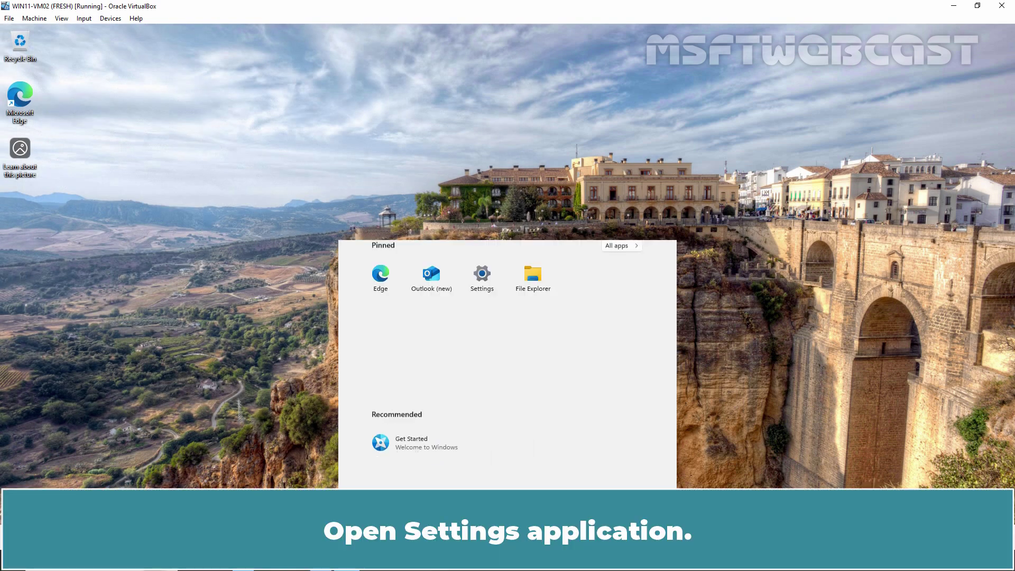
left_click(482, 226)
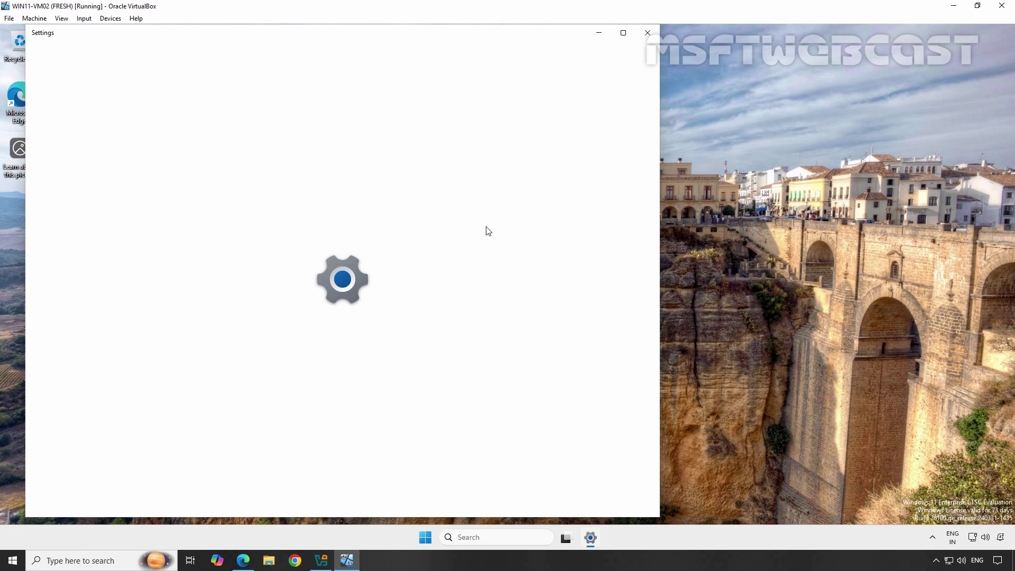
left_click(72, 246)
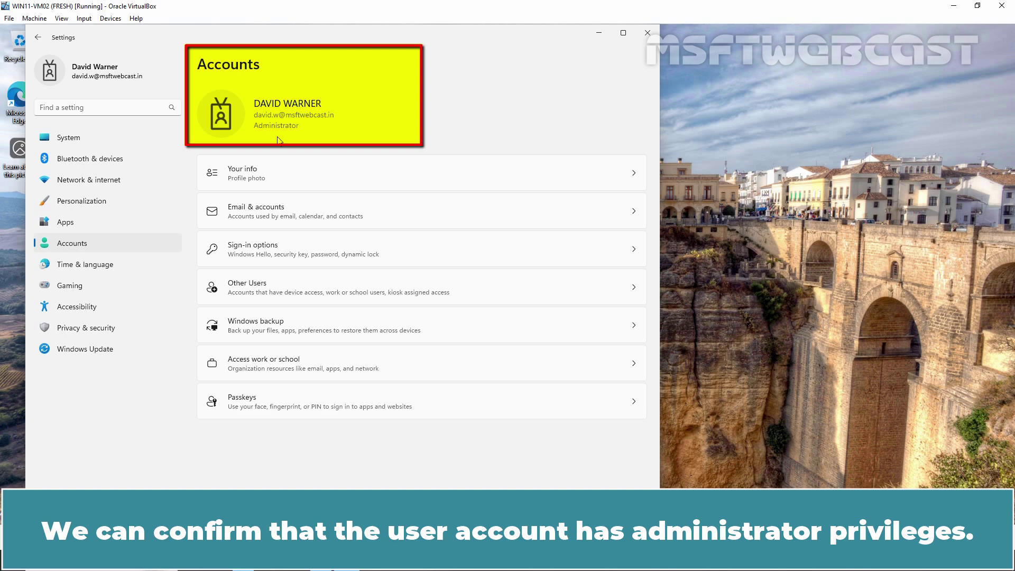
left_click(647, 32)
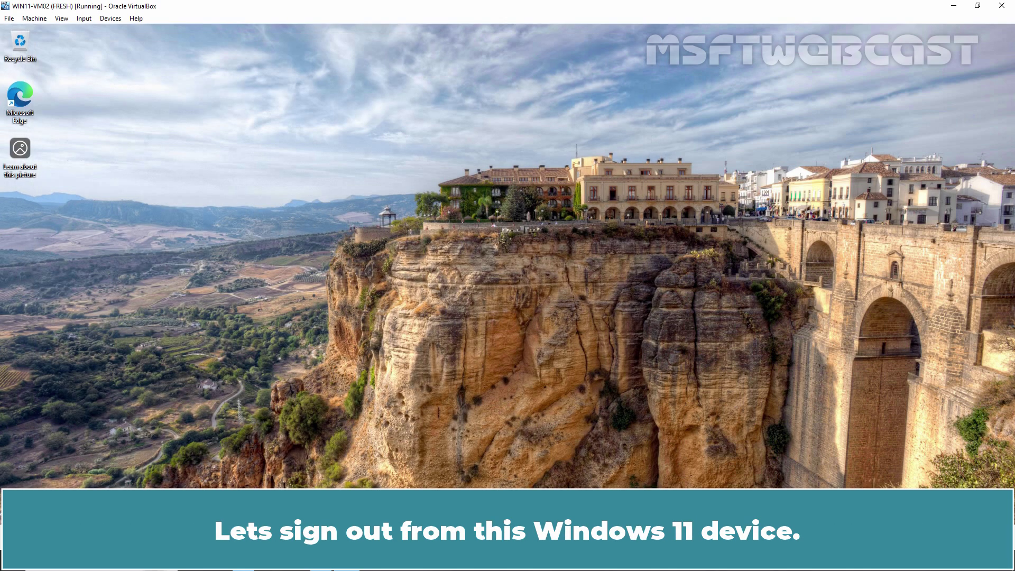
Sign out of the current work account and return to the sign-in screen.
key("super")
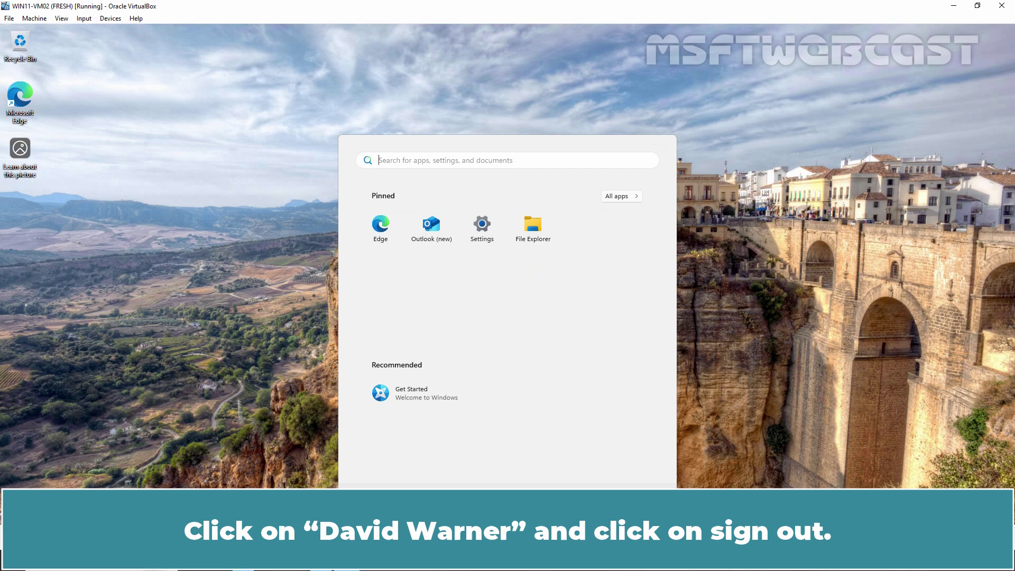
left_click(370, 510)
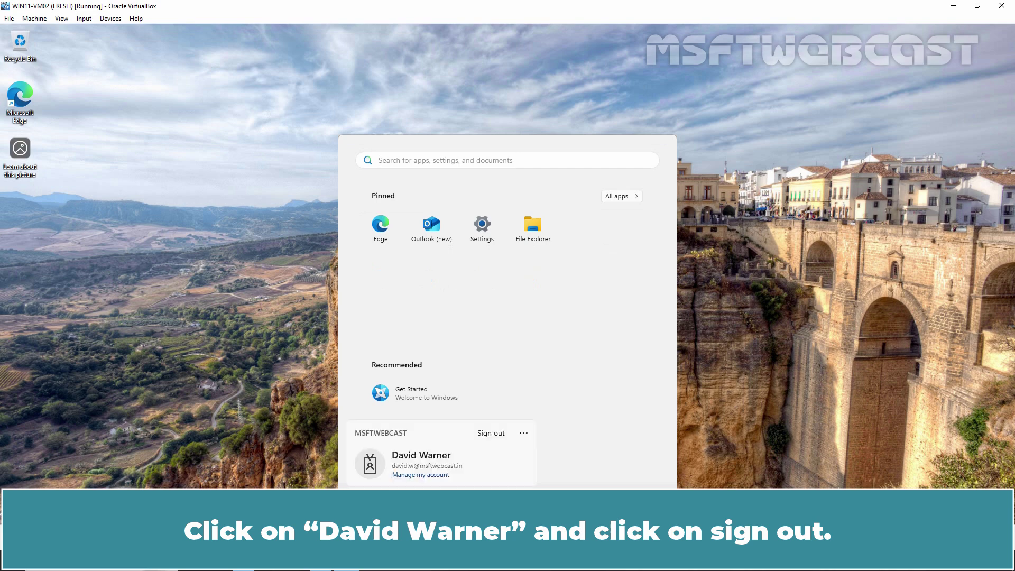
left_click(489, 435)
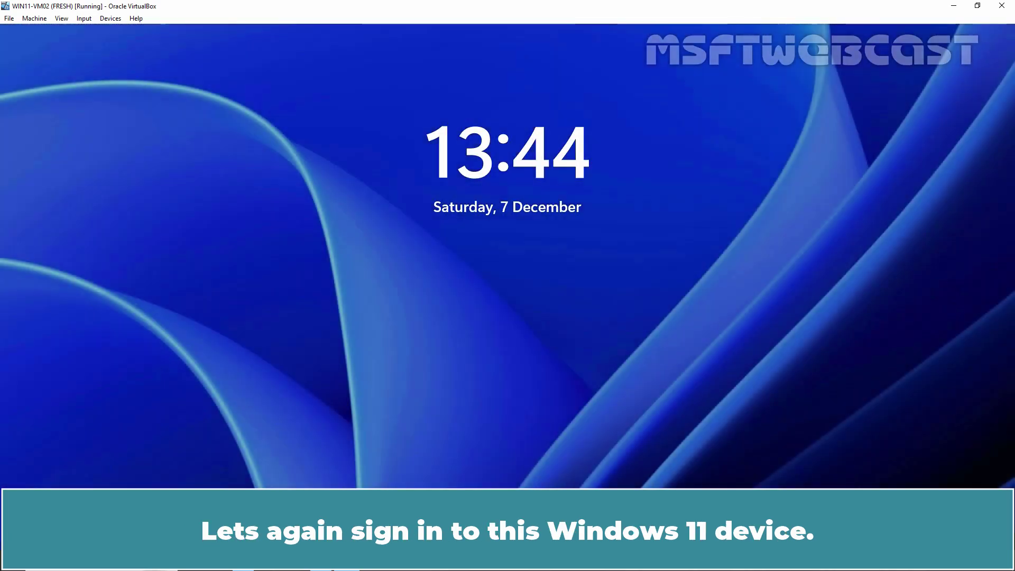
key("space")
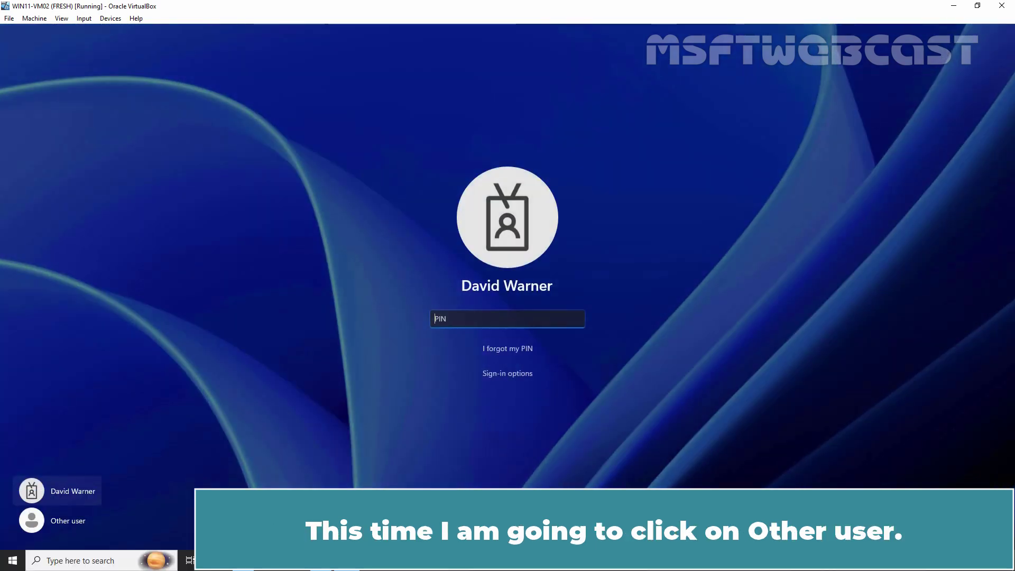
Sign in as Other user with the second work account's e-mail and password, skipping Windows Hello PIN setup.
left_click(62, 522)
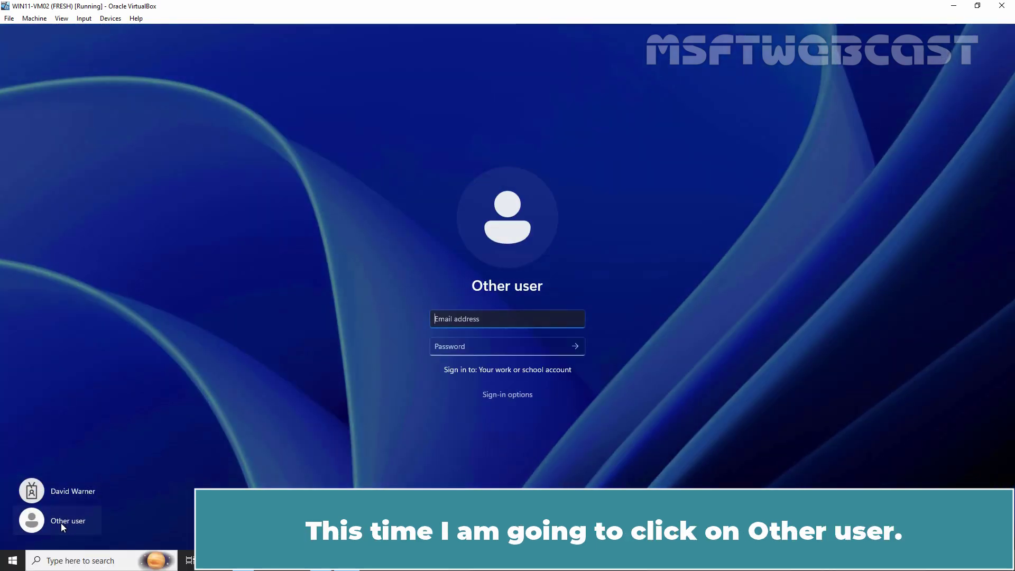
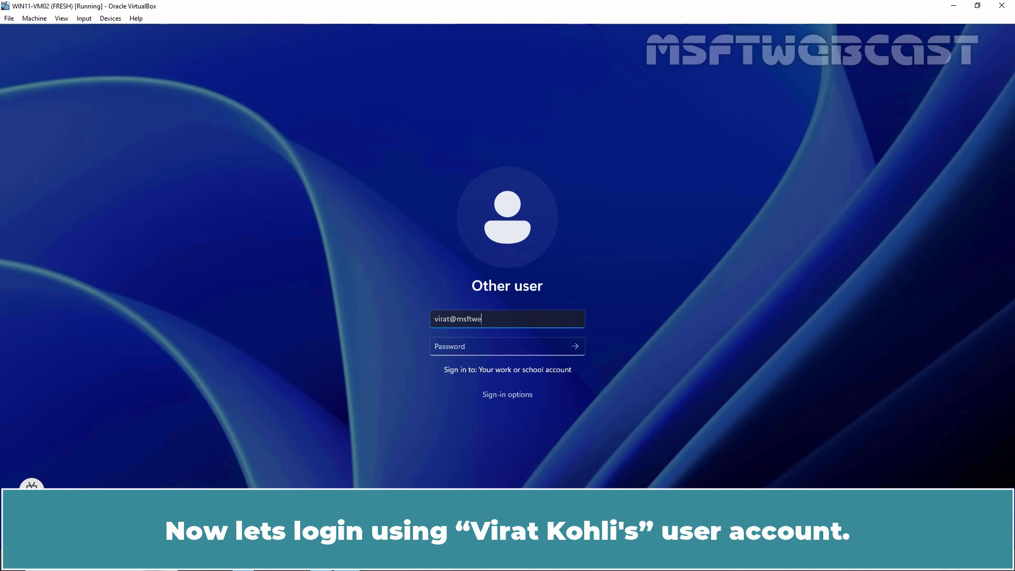
key("Tab")
type("*********")
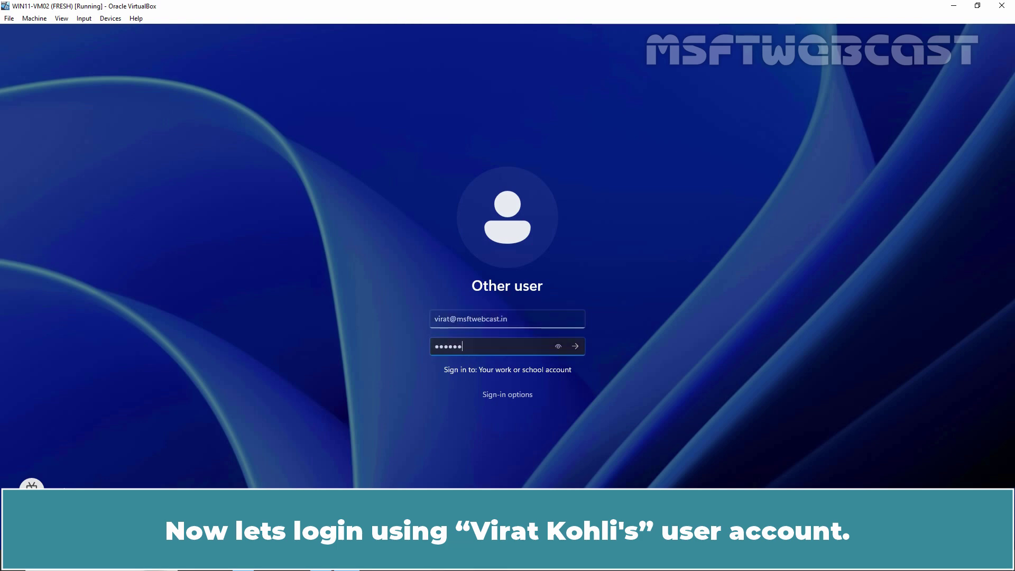
key("Return")
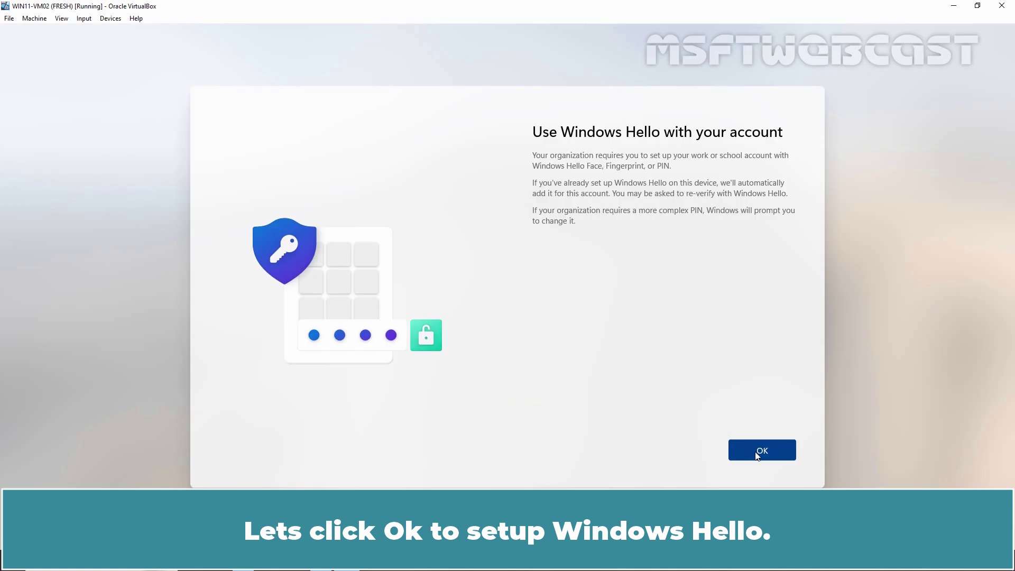
left_click(761, 451)
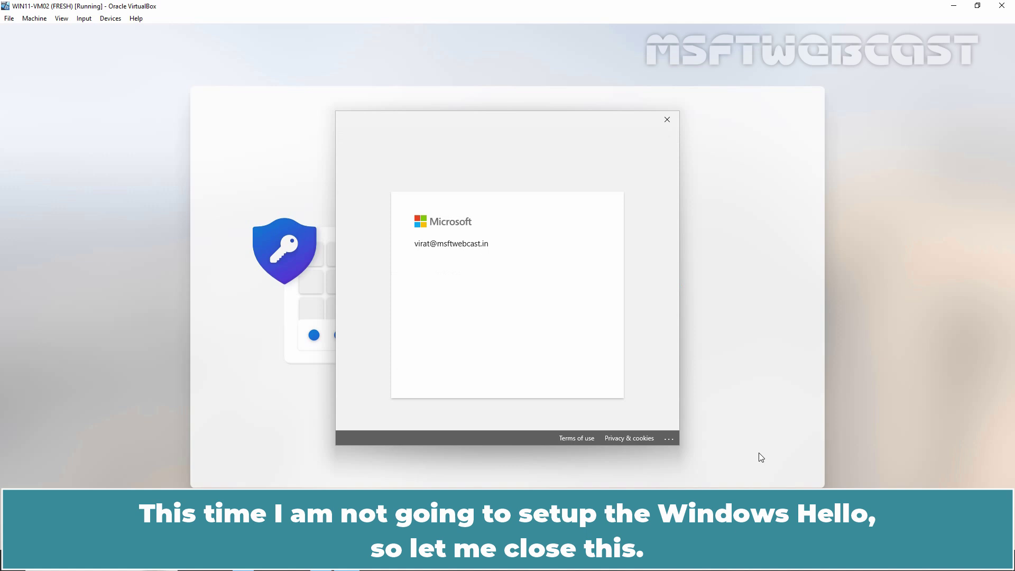
left_click(667, 124)
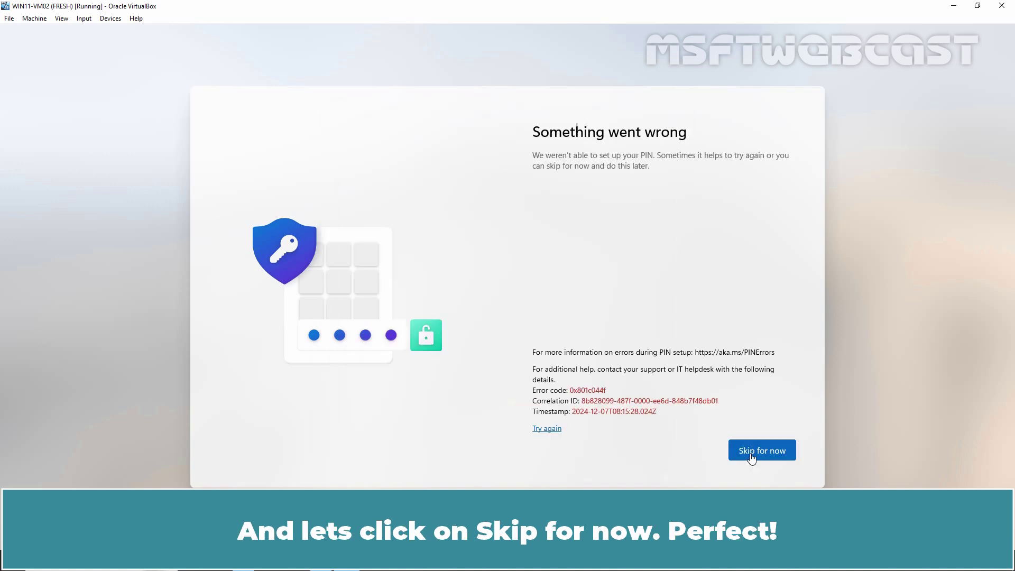
left_click(760, 452)
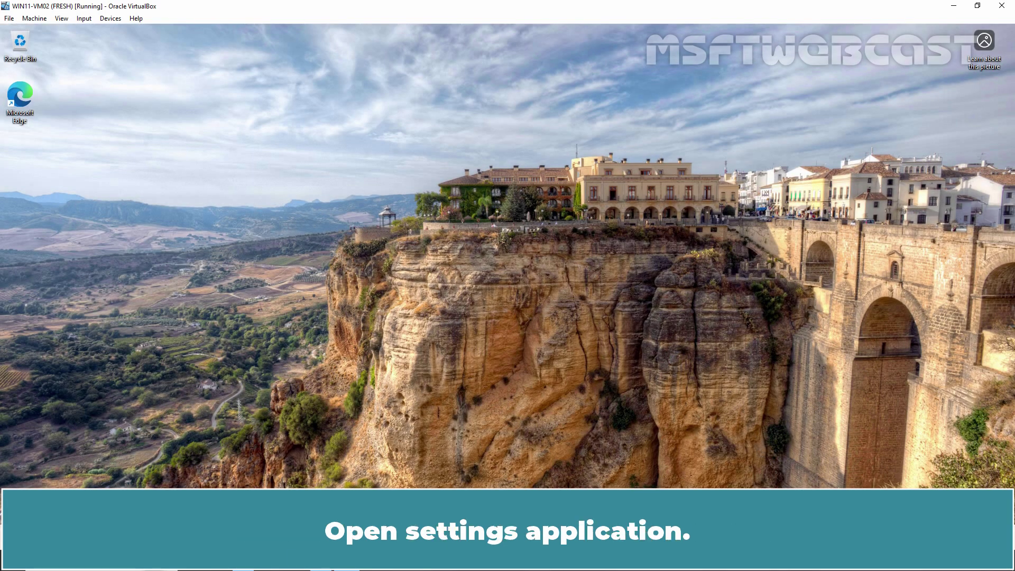
Show the Accounts page in Windows Settings, confirming the new work account is an Administrator.
key("super")
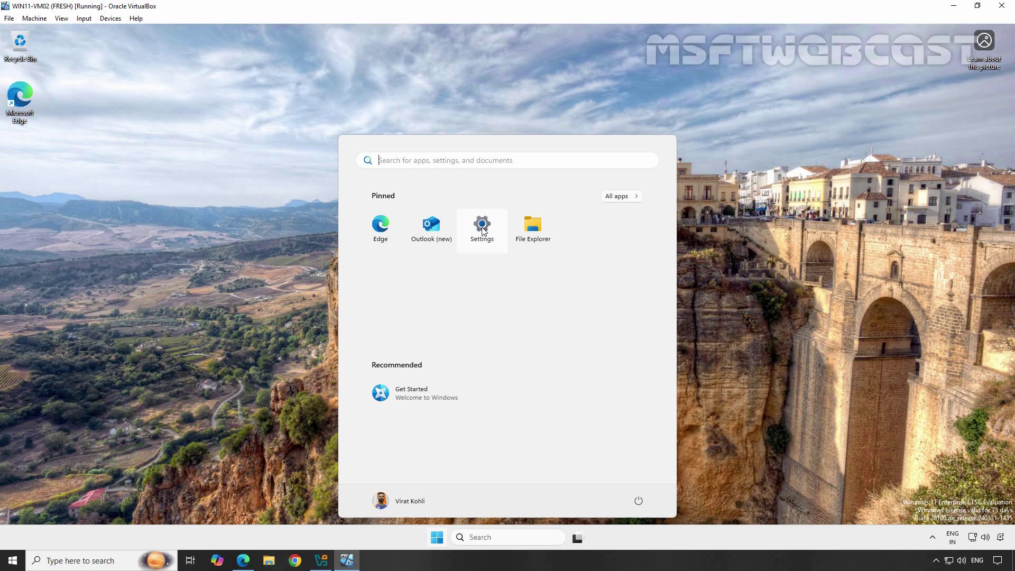
left_click(482, 231)
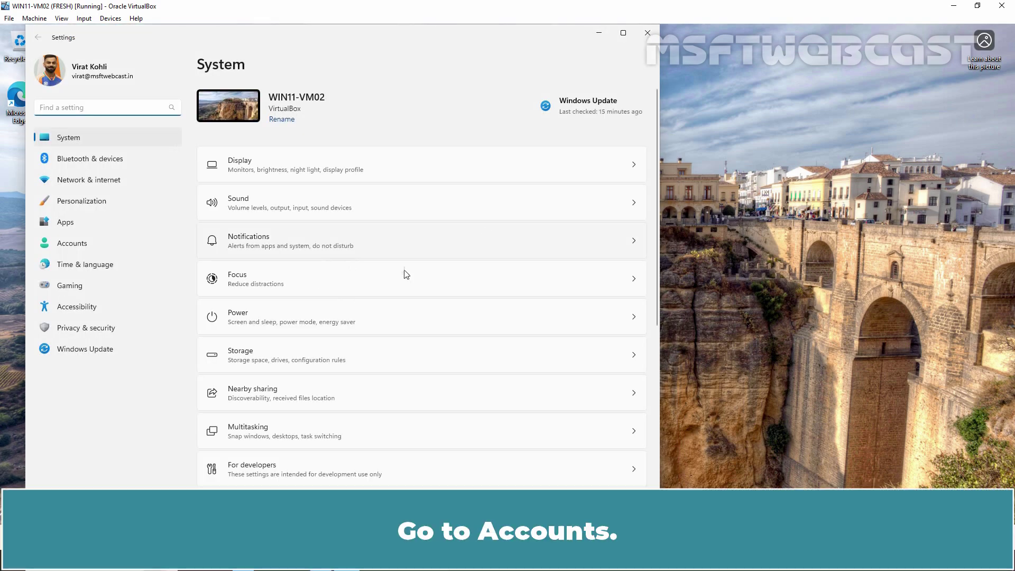
left_click(69, 244)
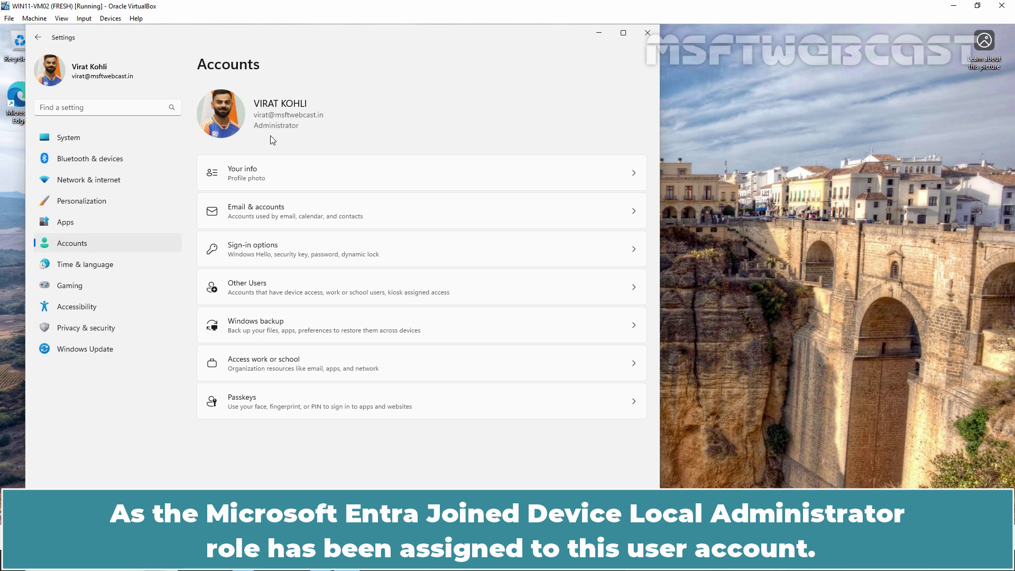
Return to the Edge window showing the Device Administrators role assignments in Entra.
key("alt+Tab")
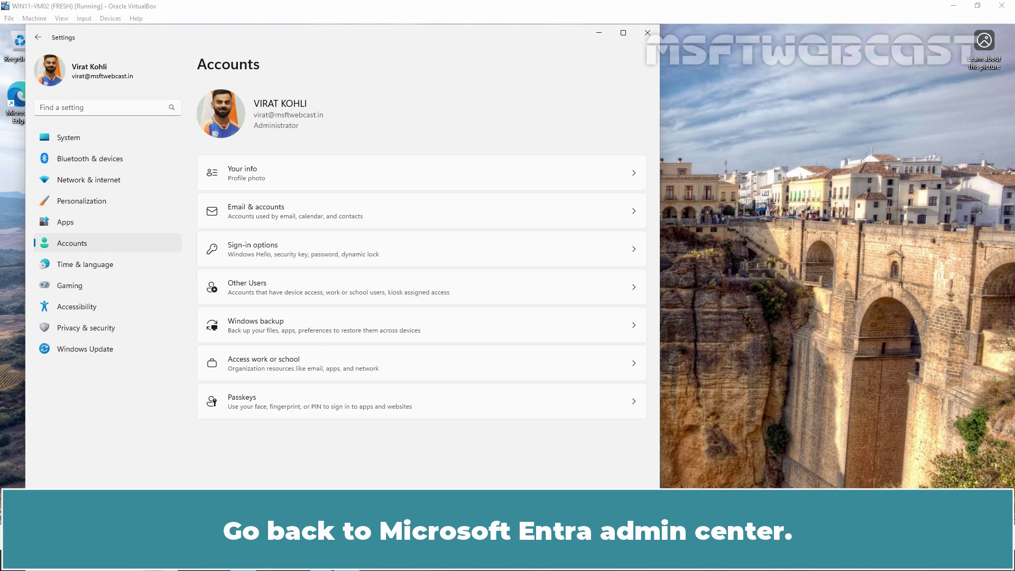